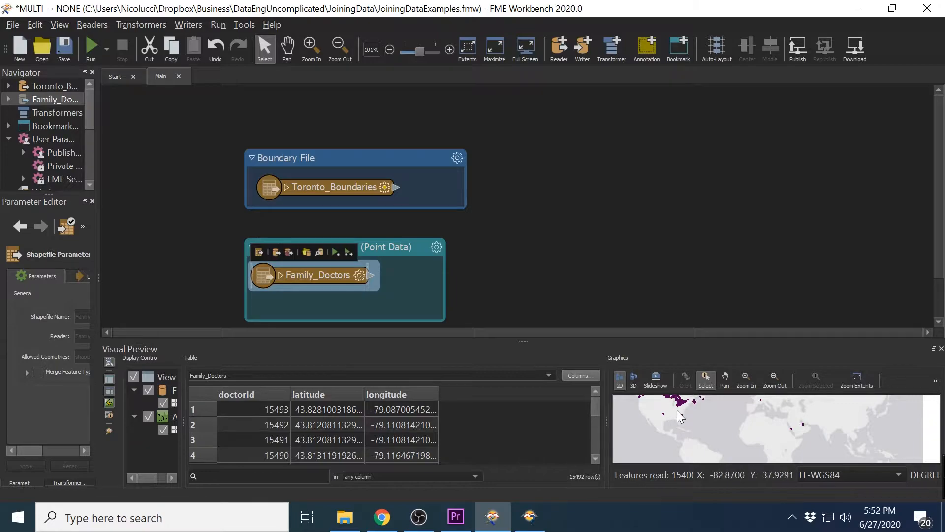
Preview the source data of the Toronto_Boundaries feature type
left_click(326, 188)
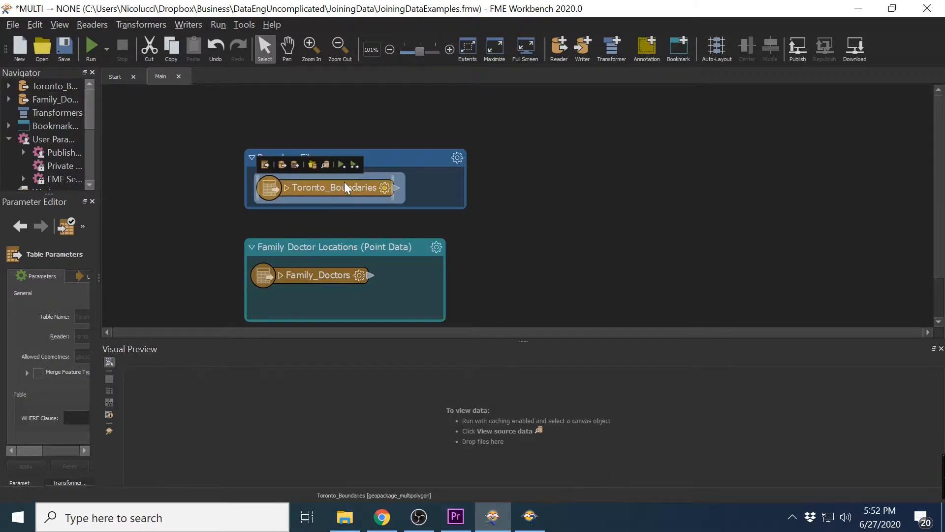
left_click(325, 164)
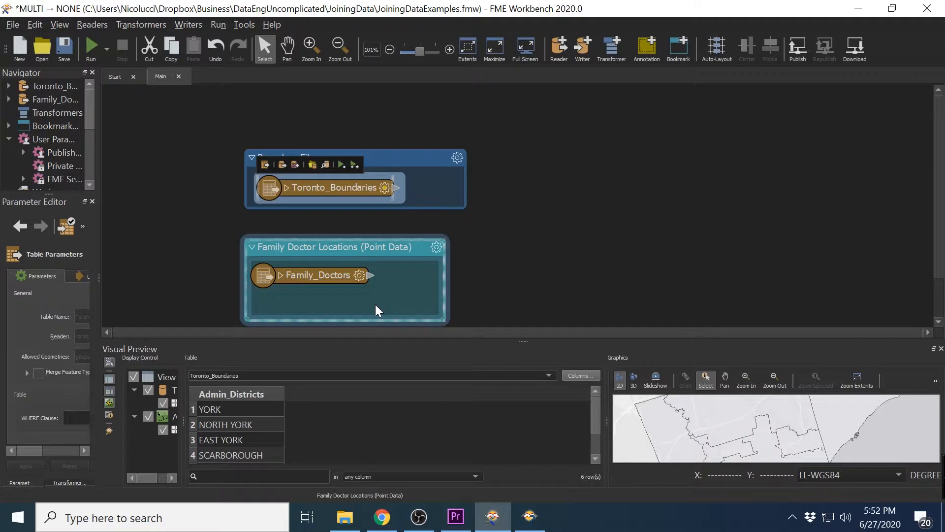
mouse_move(334, 276)
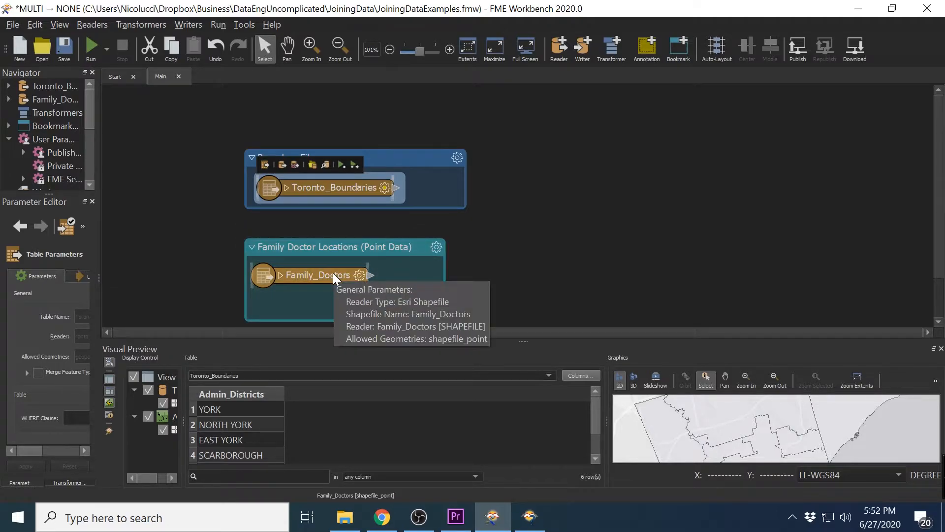
Add a SpatialFilter transformer to the canvas and place it beside the Boundary File bookmark
left_click(501, 232)
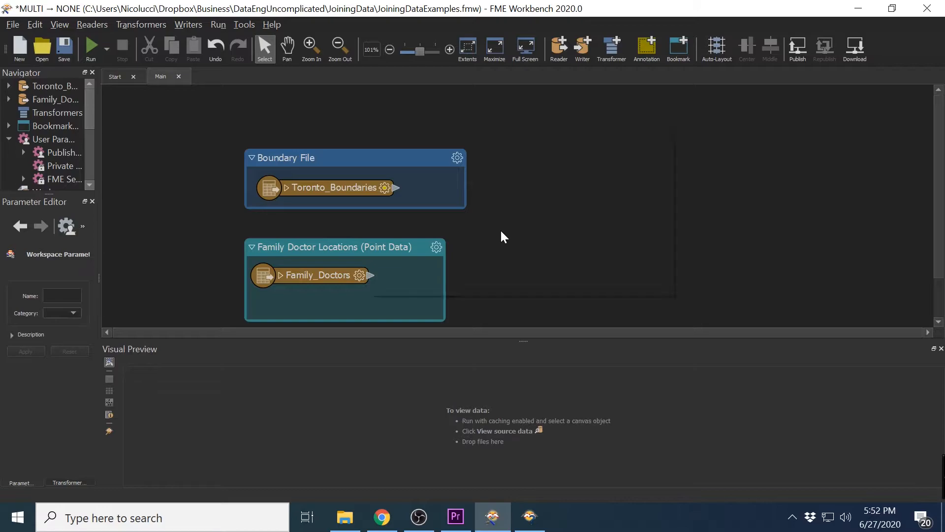
type("spatia")
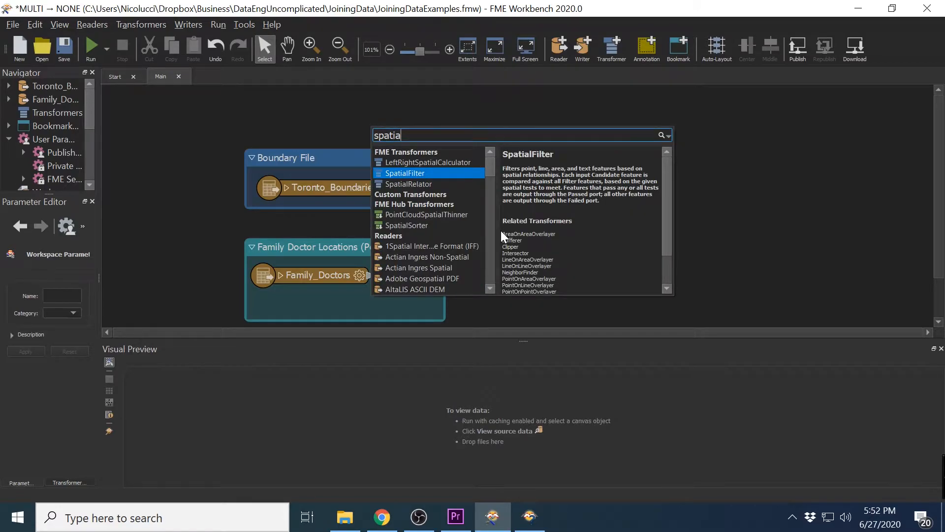
key("Return")
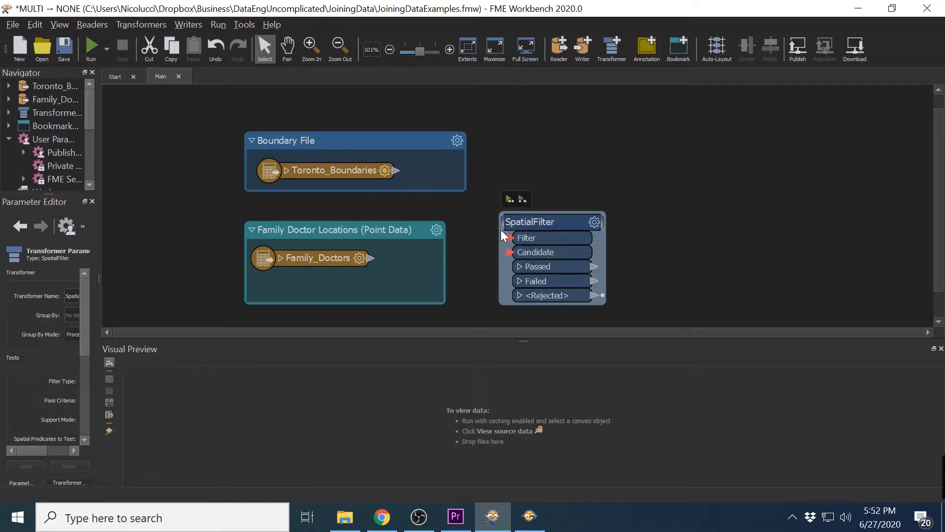
left_click_drag(513, 215, 530, 169)
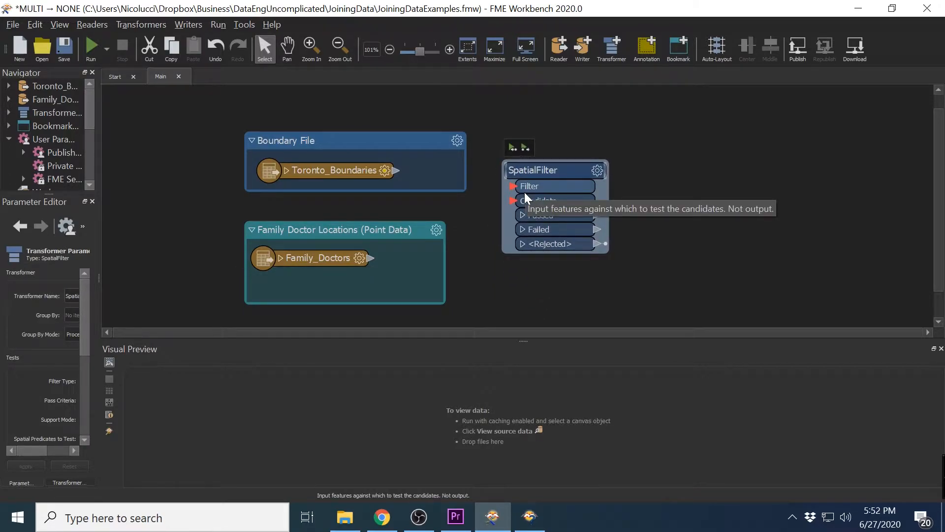
mouse_move(521, 175)
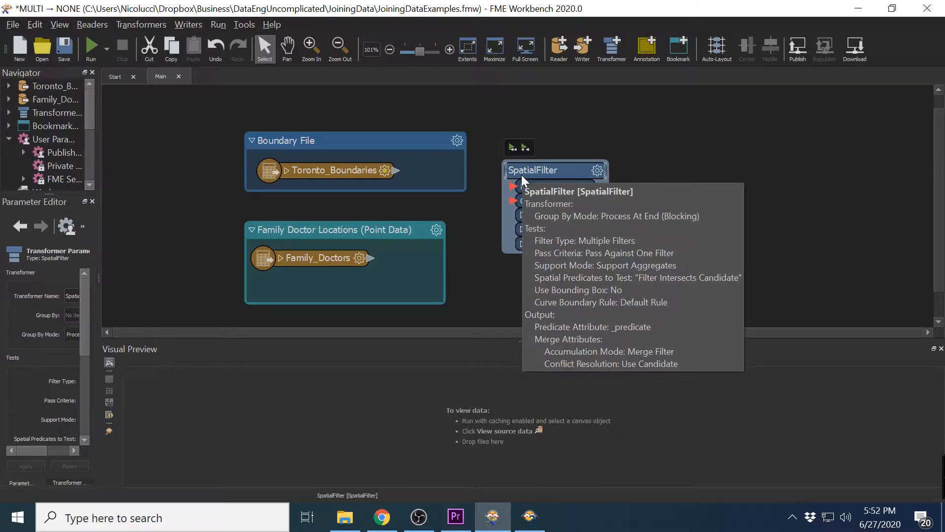
Connect Toronto_Boundaries to the SpatialFilter's Filter port and Family_Doctors to its Candidate port
left_click(483, 234)
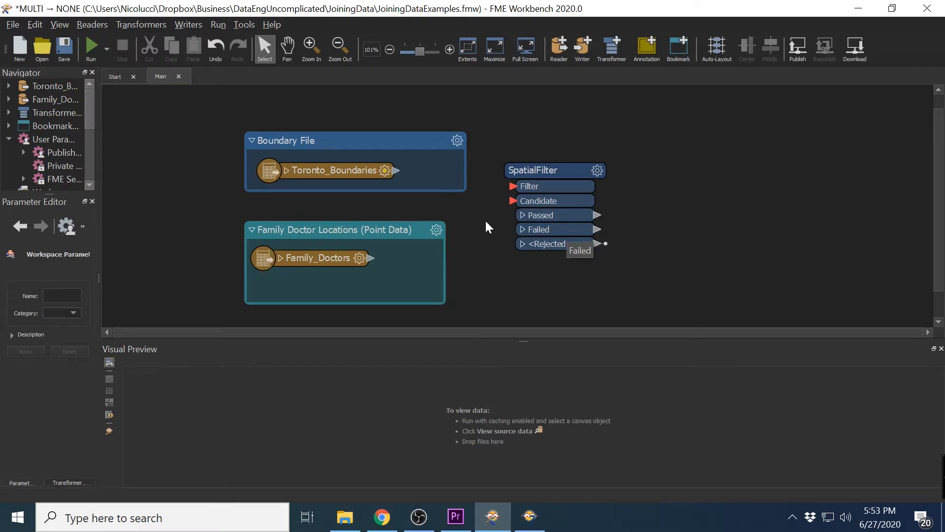
left_click_drag(395, 170, 508, 191)
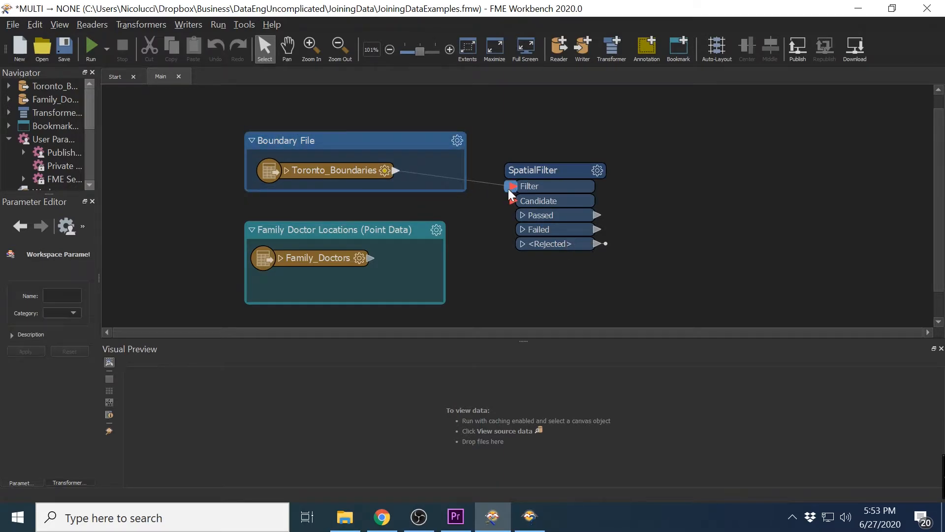
left_click_drag(370, 258, 511, 203)
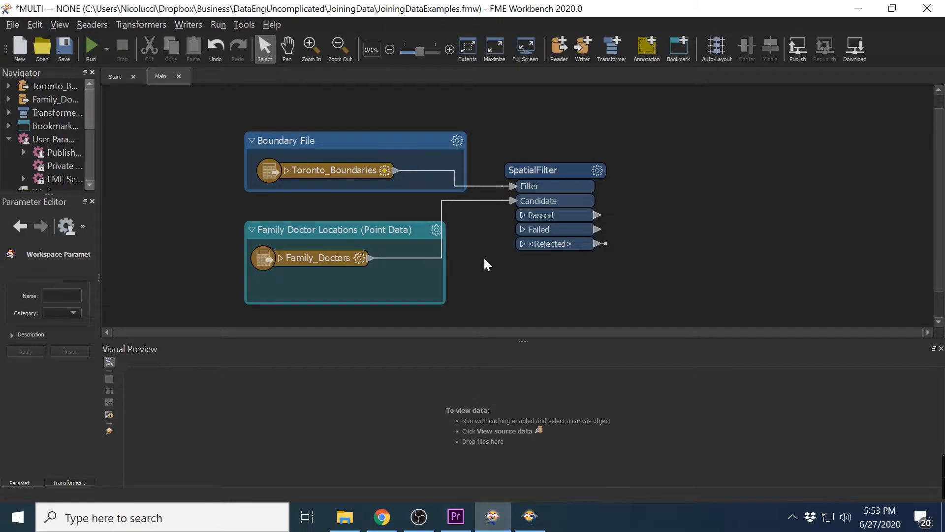
In the SpatialFilter parameters, leave Group By empty and choose Multiple Filters as filter type with Pass Against One Filter as pass criteria
mouse_move(554, 174)
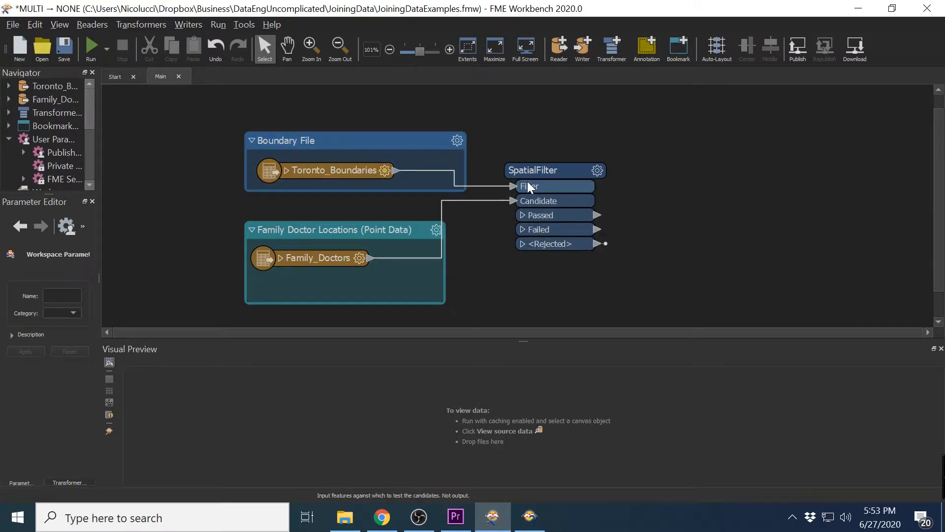
double_click(544, 171)
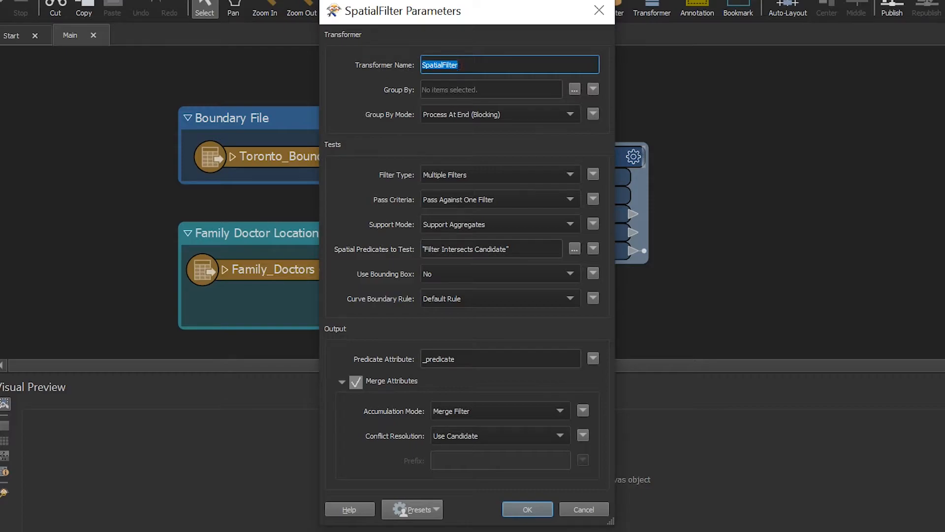
left_click(572, 90)
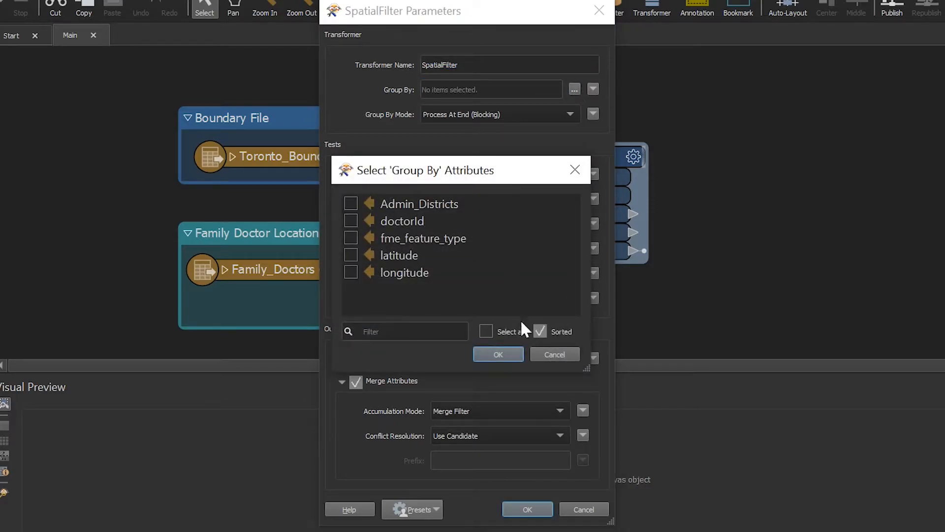
left_click(570, 354)
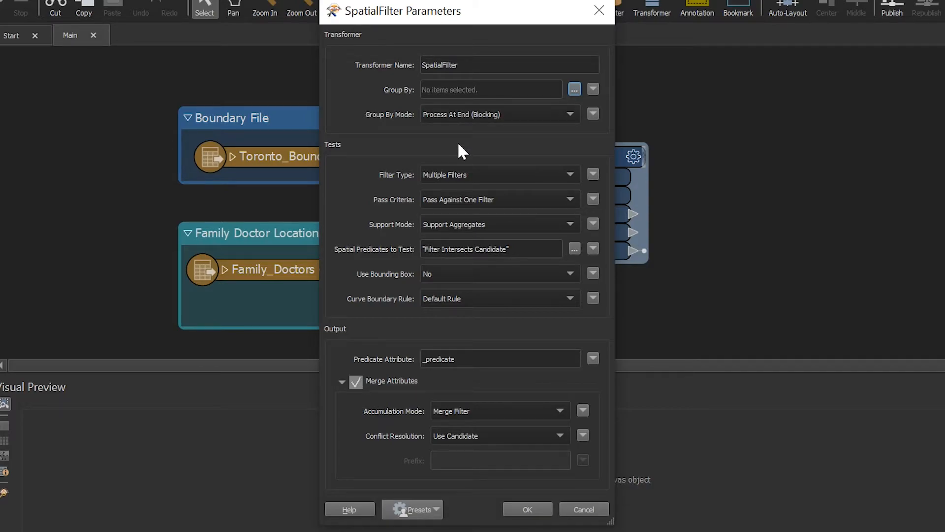
left_click(466, 177)
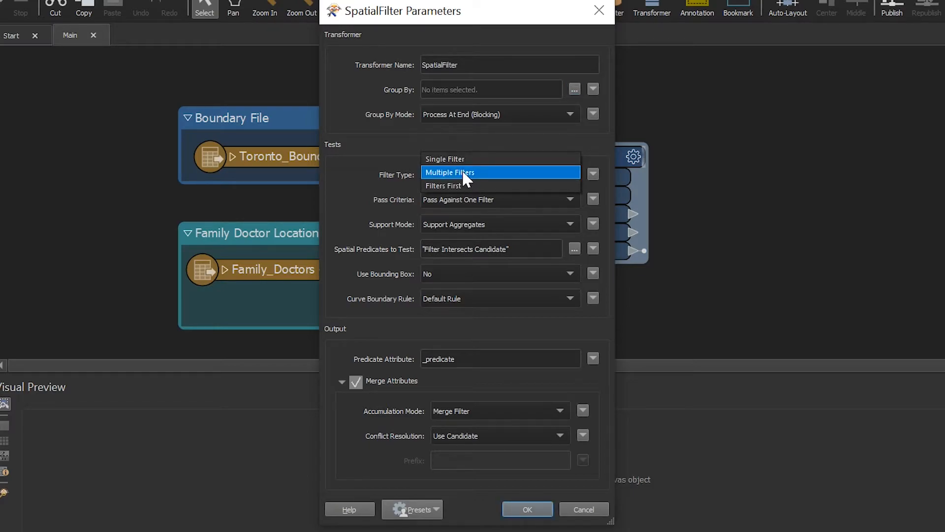
left_click(463, 173)
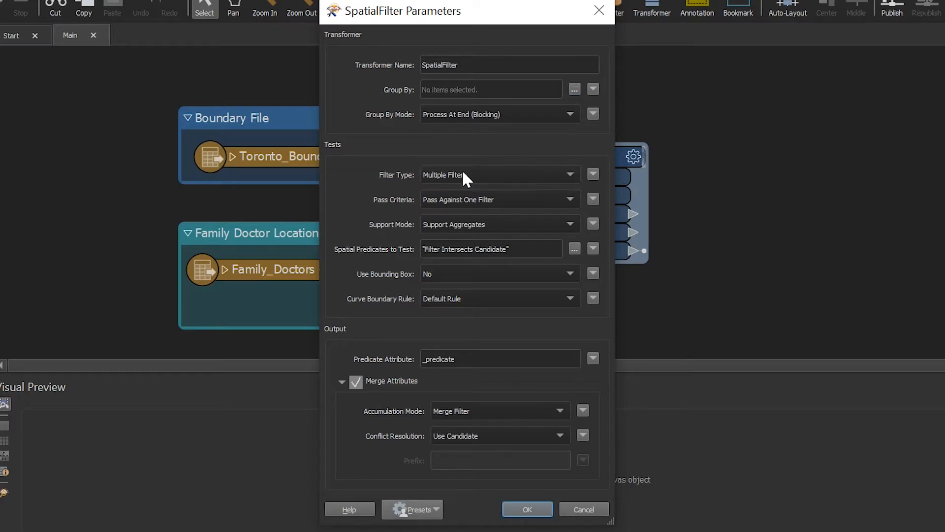
left_click(480, 201)
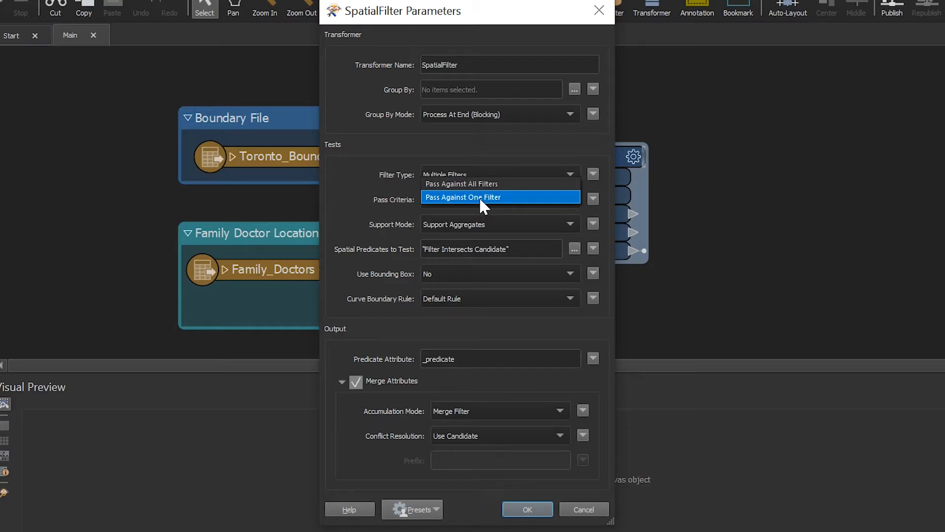
left_click(480, 196)
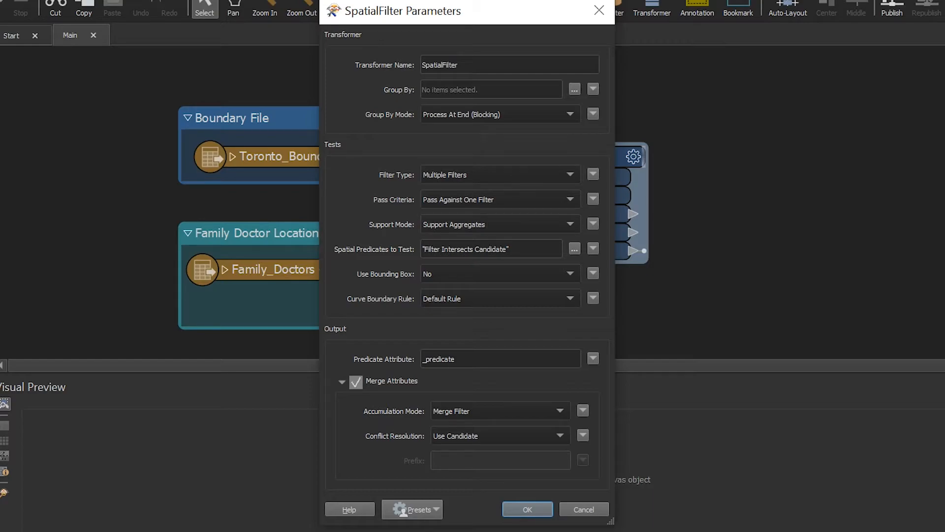
Review the available spatial predicates and accept Filter Intersects Candidate as the one to test
left_click(573, 250)
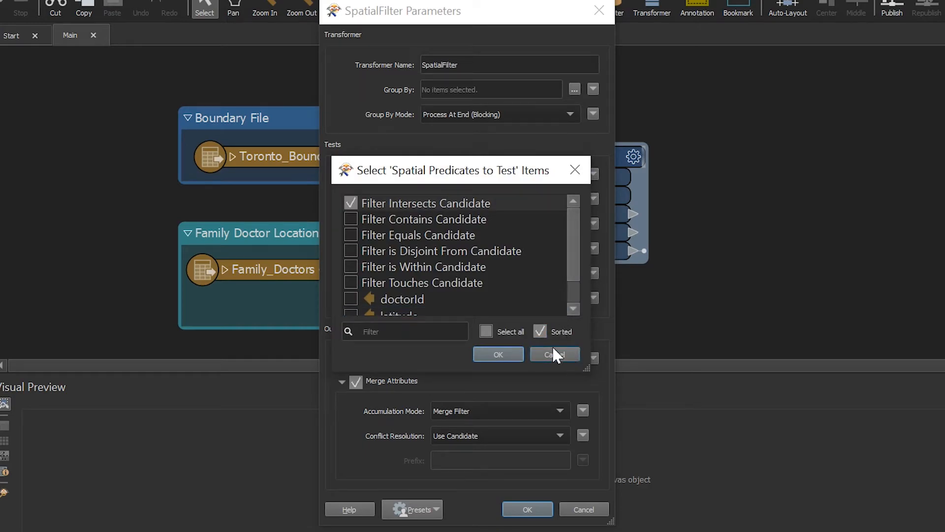
scroll(382, 229, "down", 1)
scroll(380, 226, "up", 1)
left_click(498, 354)
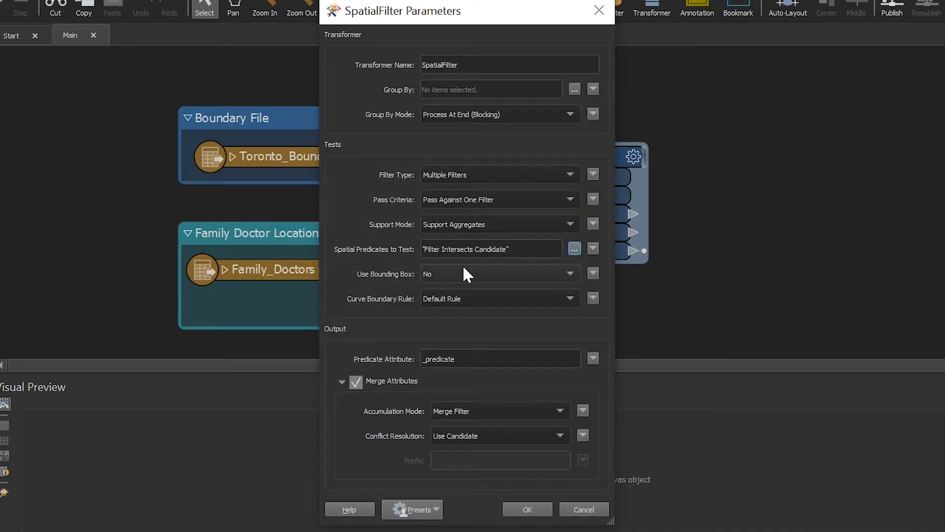
Choose No for Use Bounding Box and Default Rule for the Curve Boundary Rule
left_click(439, 275)
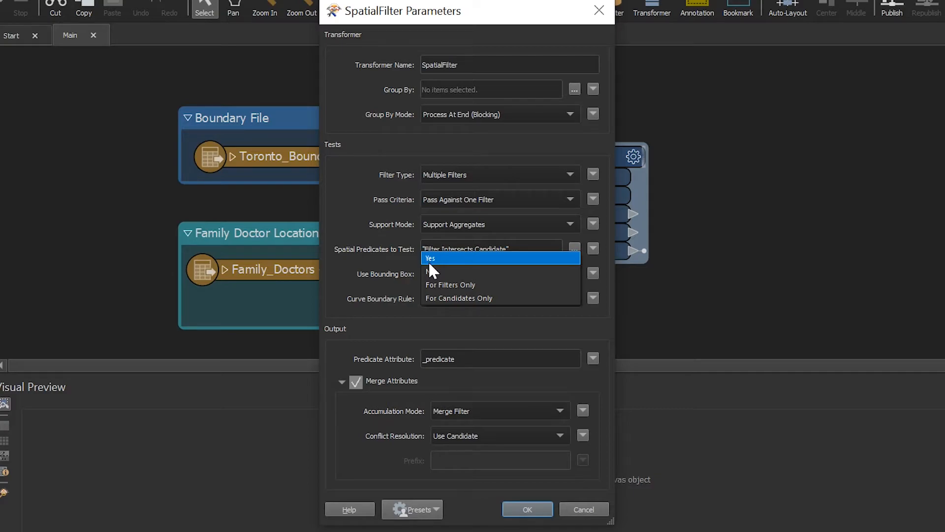
left_click(431, 271)
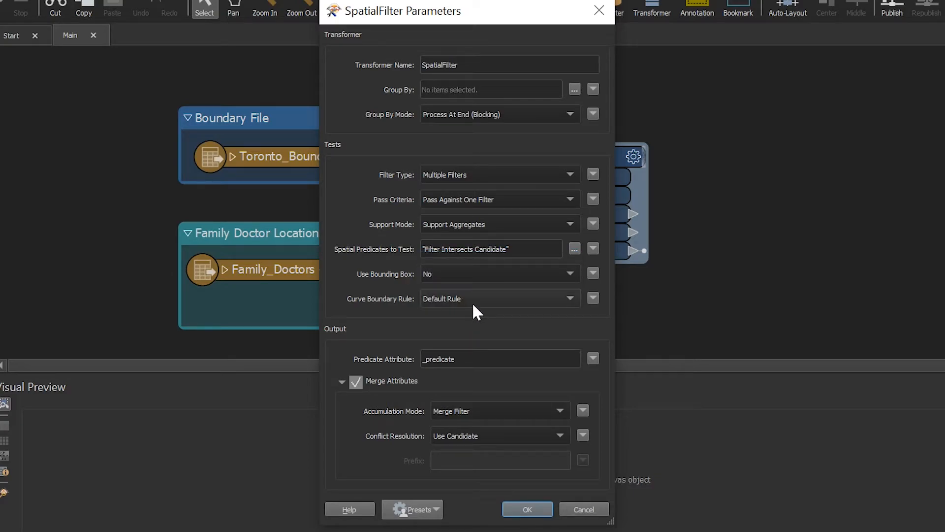
left_click(438, 302)
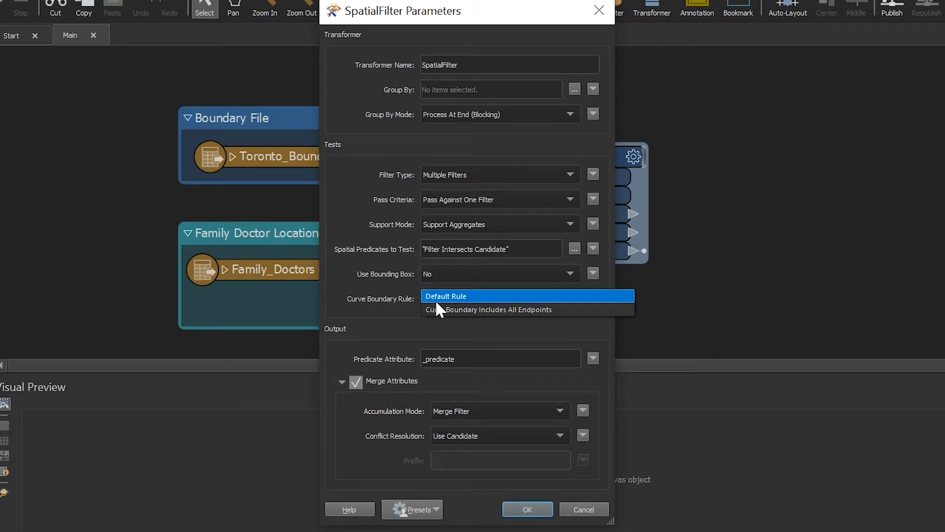
left_click(441, 297)
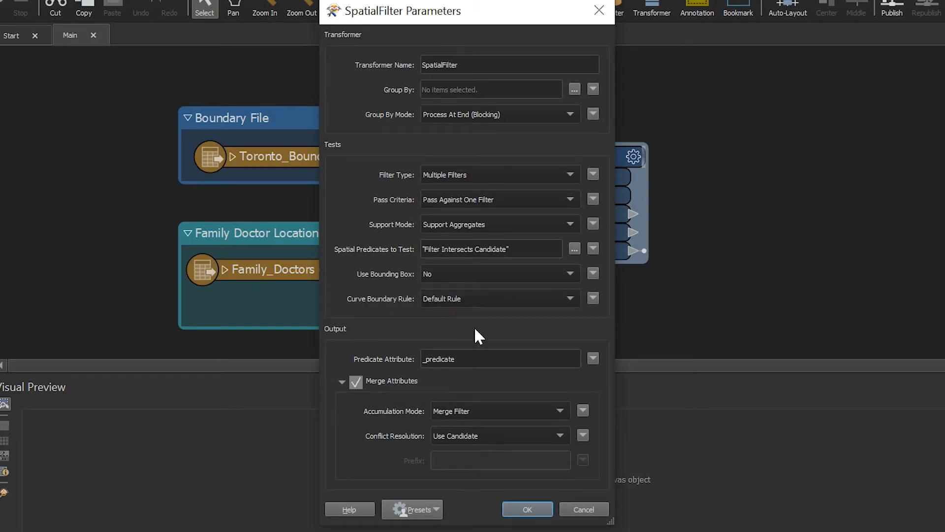
Keep Merge Attributes enabled with Merge Filter as the accumulation mode, and accept the SpatialFilter parameters
left_click(356, 382)
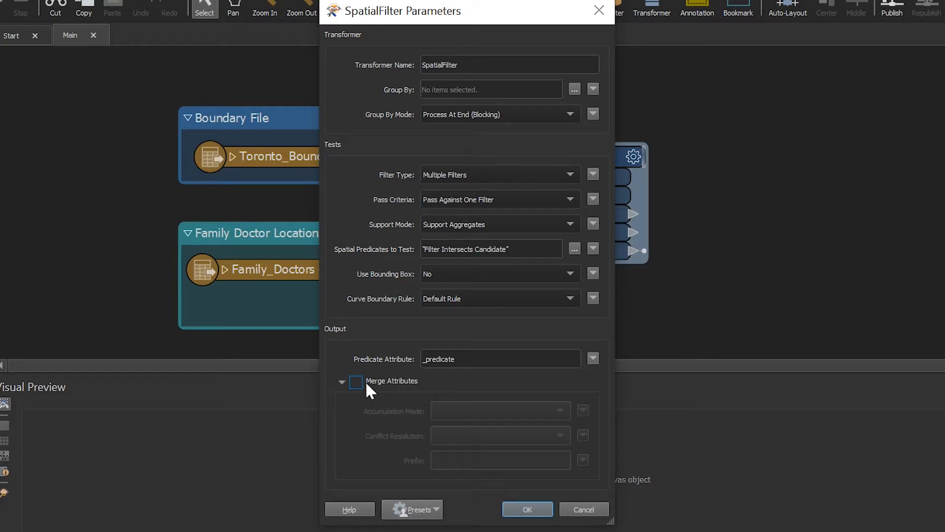
left_click(355, 382)
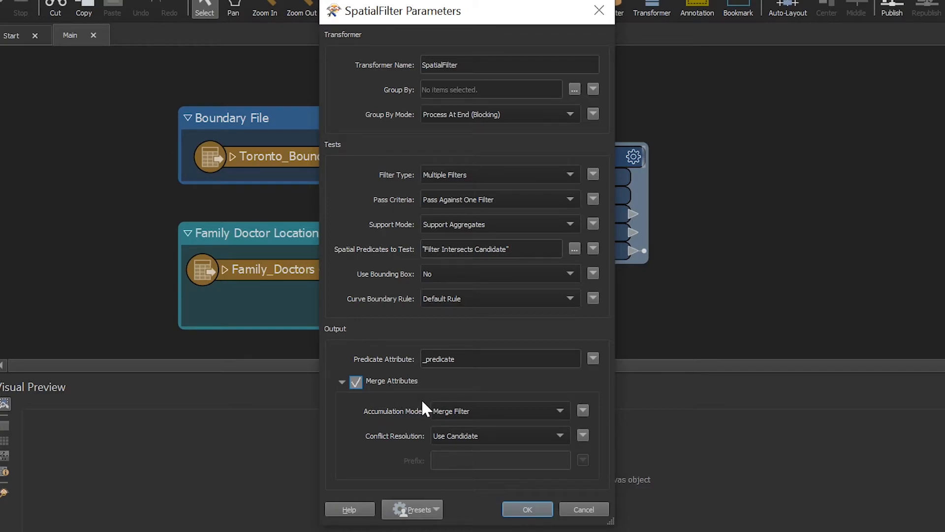
left_click(453, 409)
left_click(462, 407)
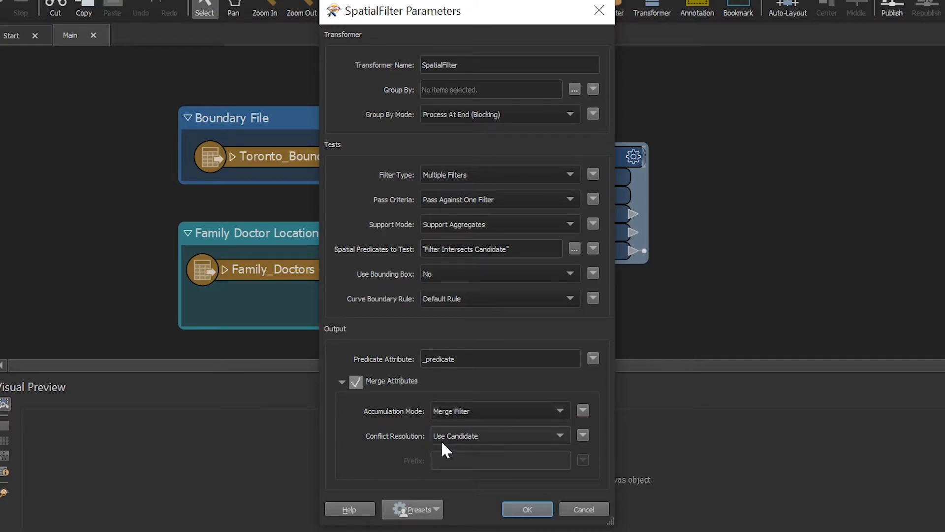
left_click(527, 509)
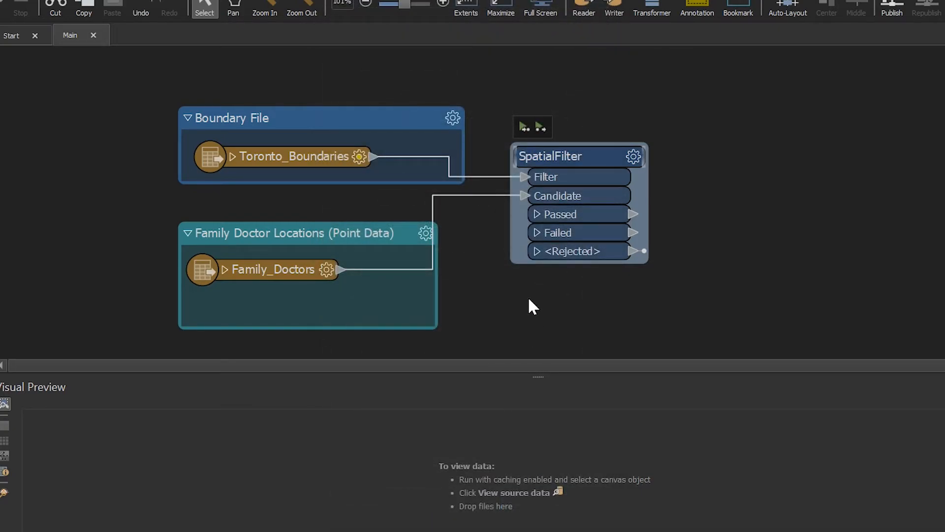
Recheck the SpatialFilter parameters and run the workspace through this transformer
double_click(557, 156)
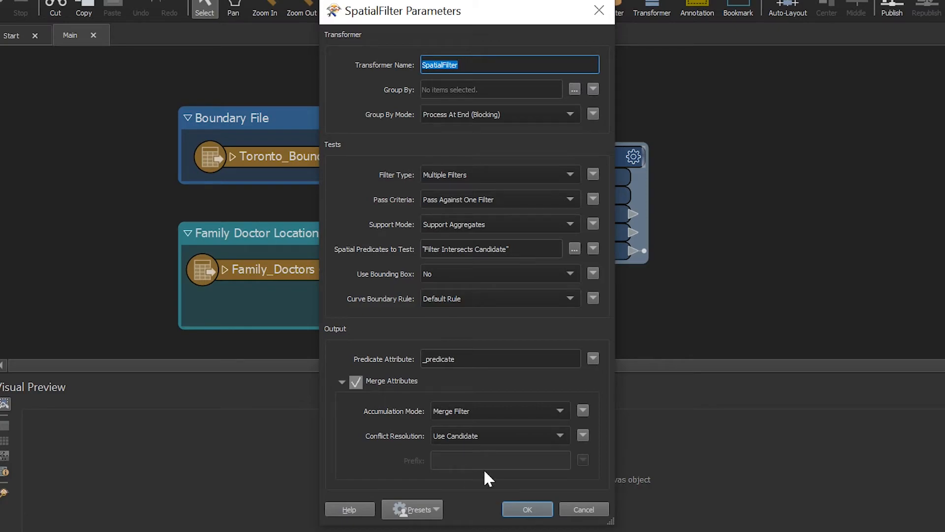
left_click(524, 508)
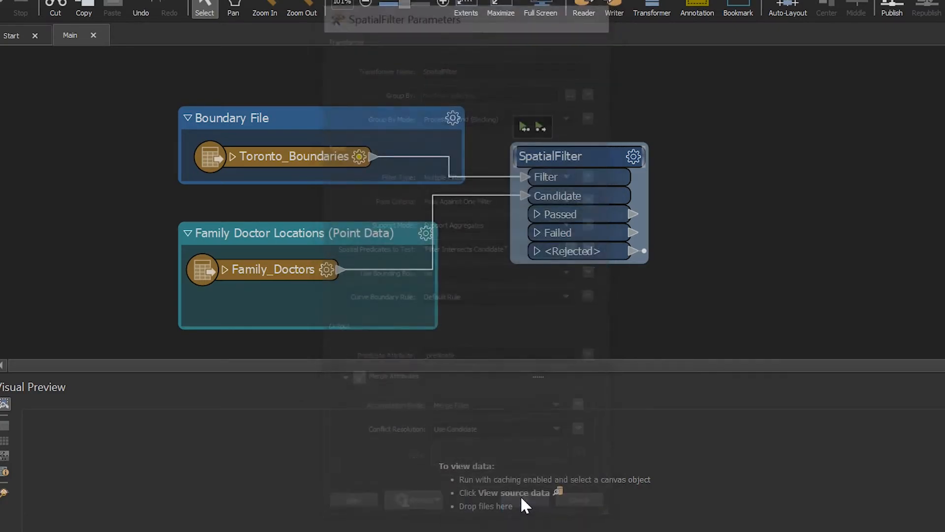
left_click(537, 126)
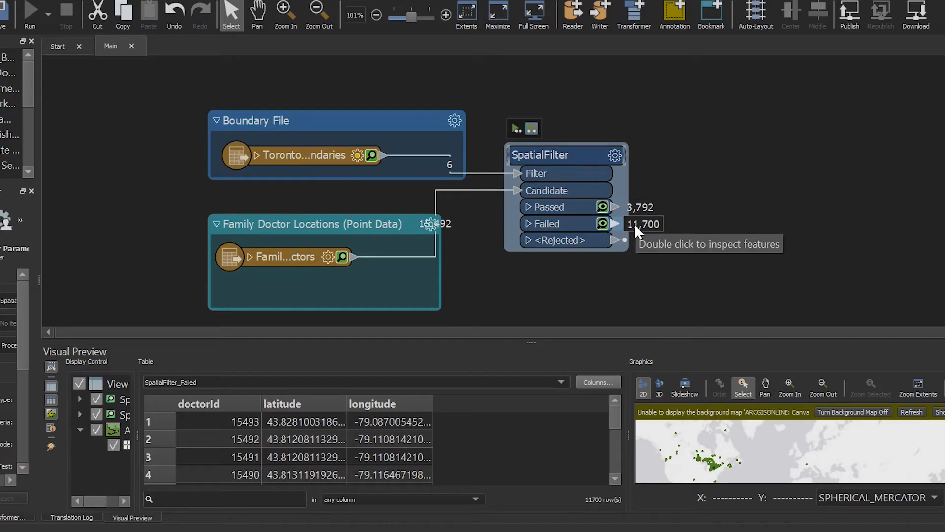
Inspect the SpatialFilter's Passed features, sorting the preview table by Admin_Districts to check the joined districts
left_click(600, 207)
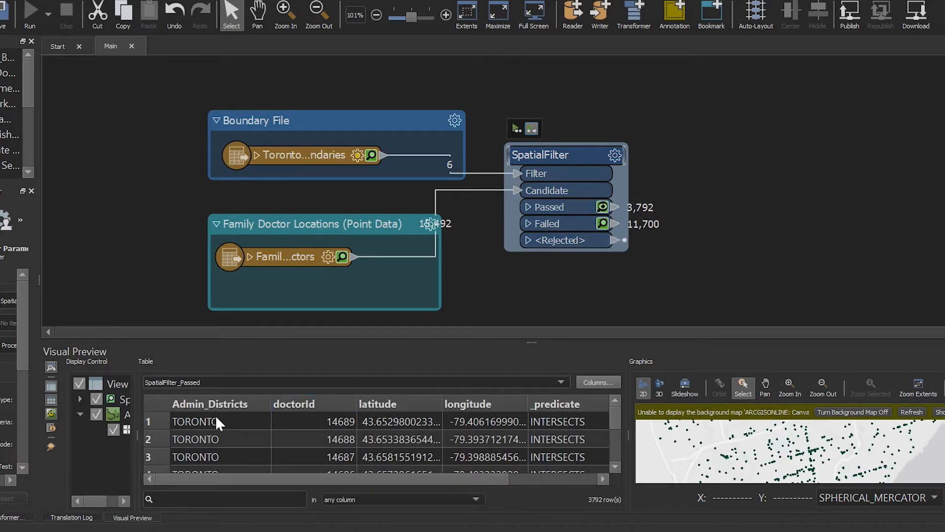
left_click(197, 405)
left_click(202, 406)
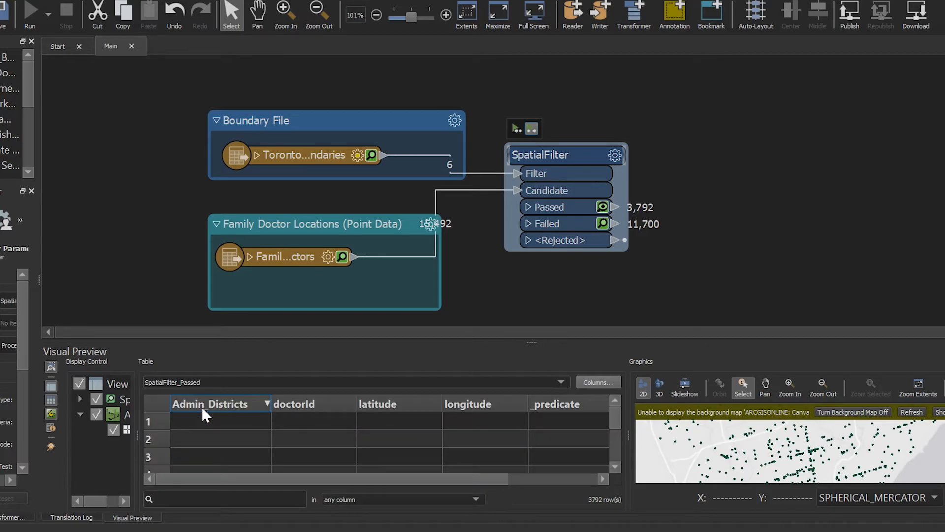
scroll(209, 431, "down", 8)
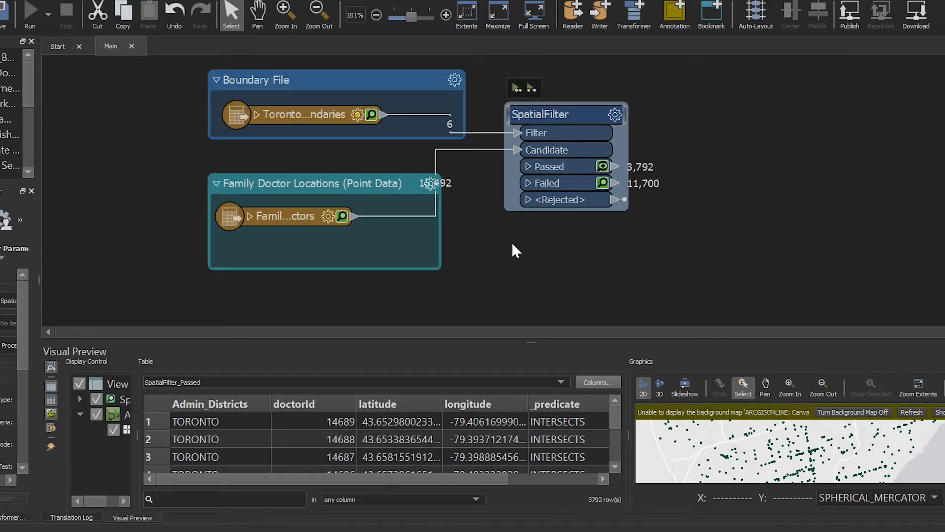
Add a PointOnAreaOverlayer transformer to an empty area of the canvas
left_click(513, 243)
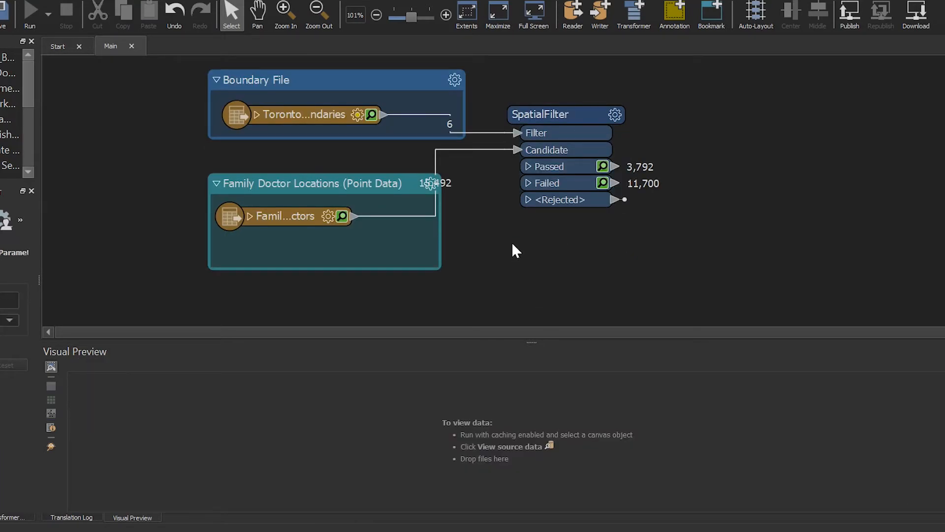
type("S")
key("BackSpace")
type("pooint")
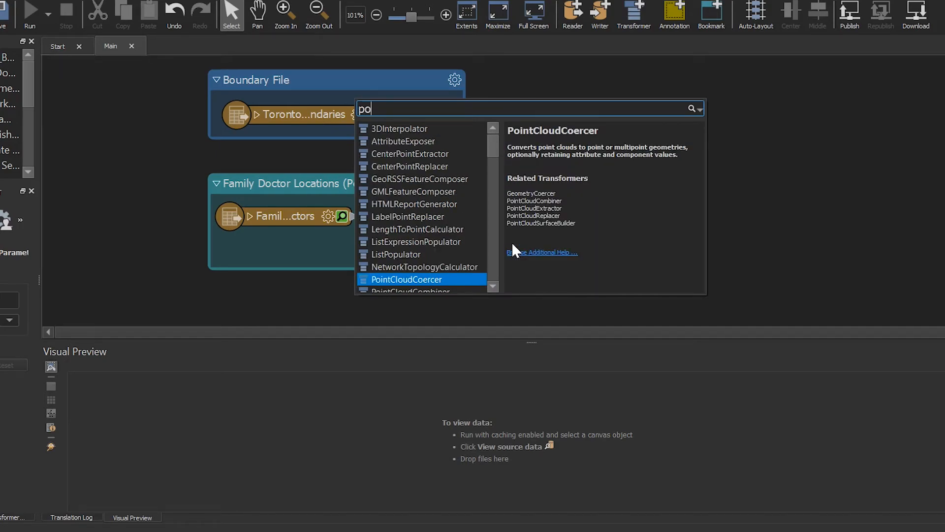
key("BackSpace")
key("BackSpace")
key("BackSpace")
key("BackSpace")
key("BackSpace")
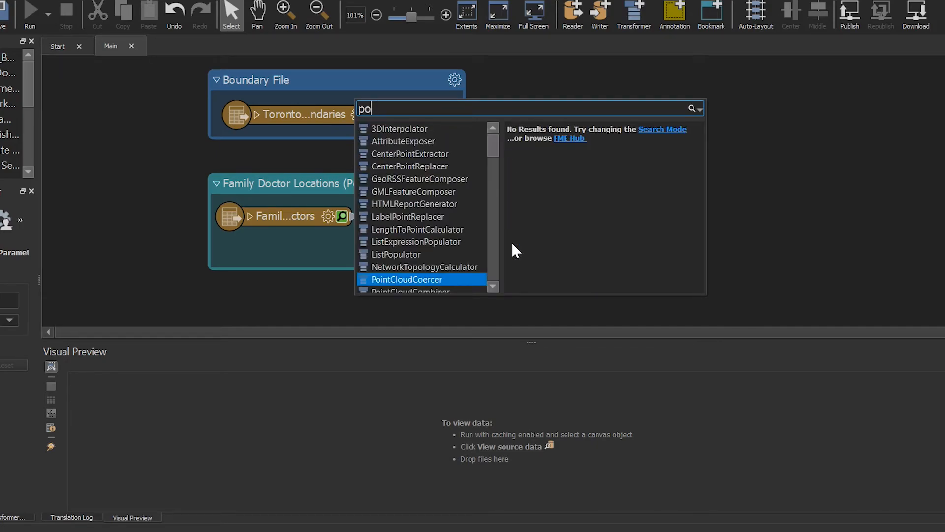
type("int on")
key("Return")
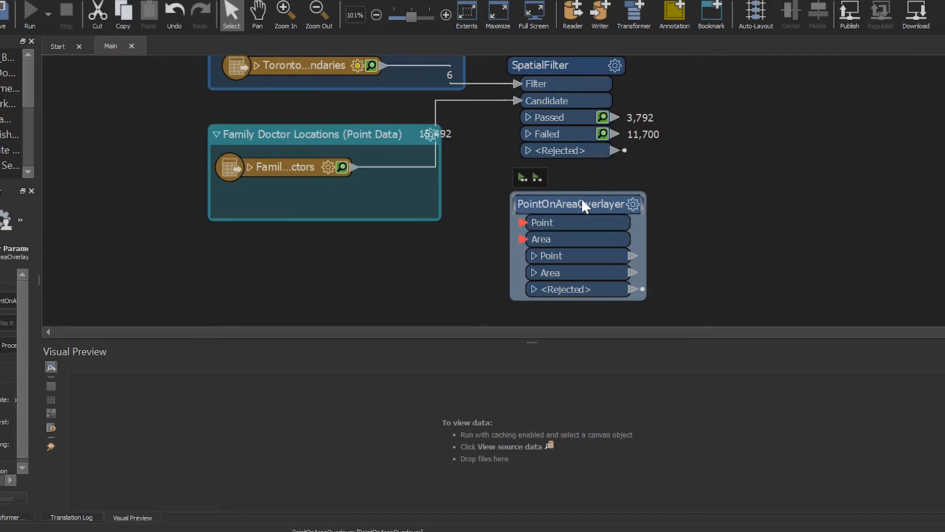
Place the PointOnAreaOverlayer beneath the SpatialFilter, connecting the Toronto boundaries to its Area port and the family doctors to its Point port
left_click_drag(580, 200, 577, 197)
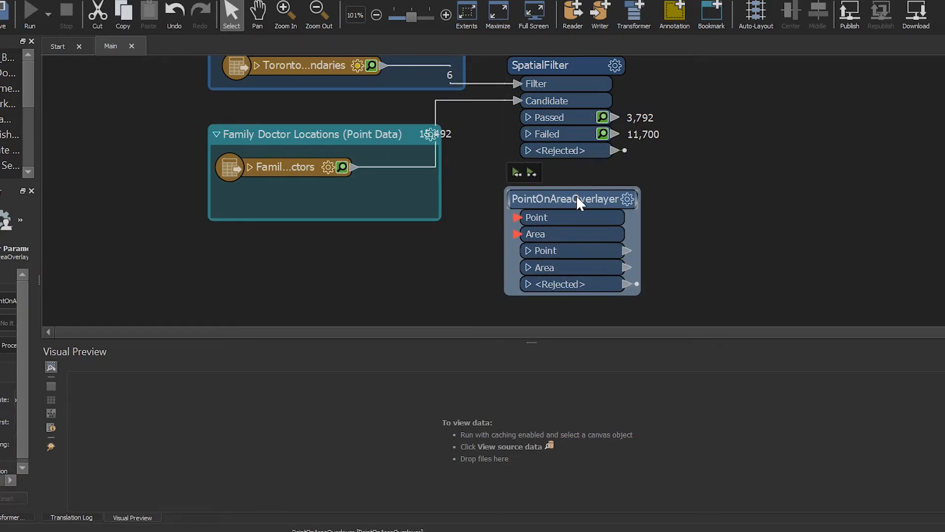
left_click(701, 184)
scroll(593, 121, "up", 2)
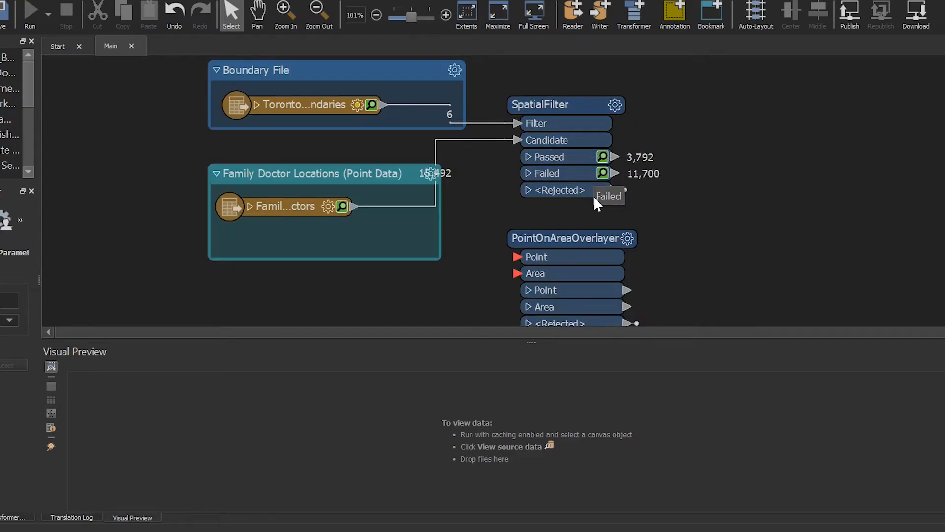
mouse_move(568, 234)
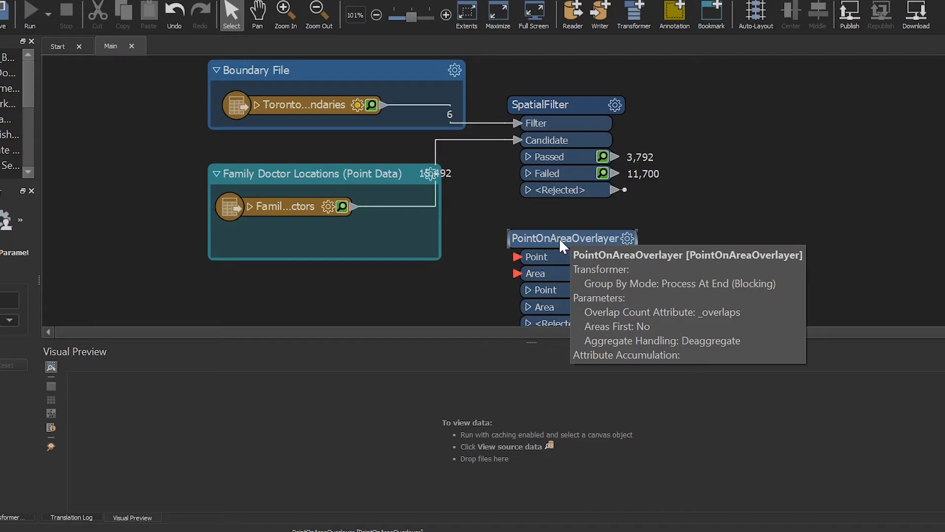
left_click_drag(559, 237, 556, 221)
left_click_drag(385, 107, 512, 255)
mouse_move(356, 205)
left_mouse_down()
mouse_move(508, 234)
mouse_move(367, 203)
mouse_move(352, 209)
mouse_move(477, 240)
mouse_move(543, 222)
left_mouse_up()
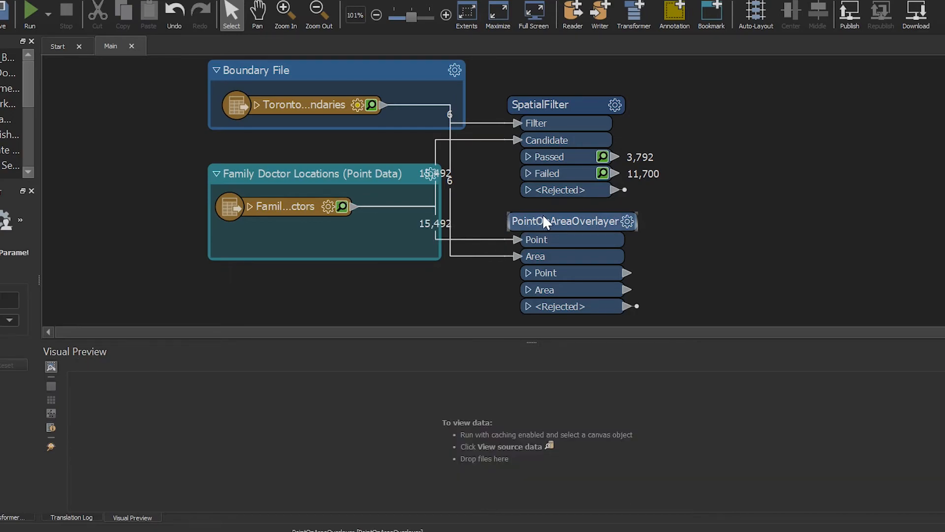
Open the PointOnAreaOverlayer parameters and keep Areas First set to No
double_click(557, 223)
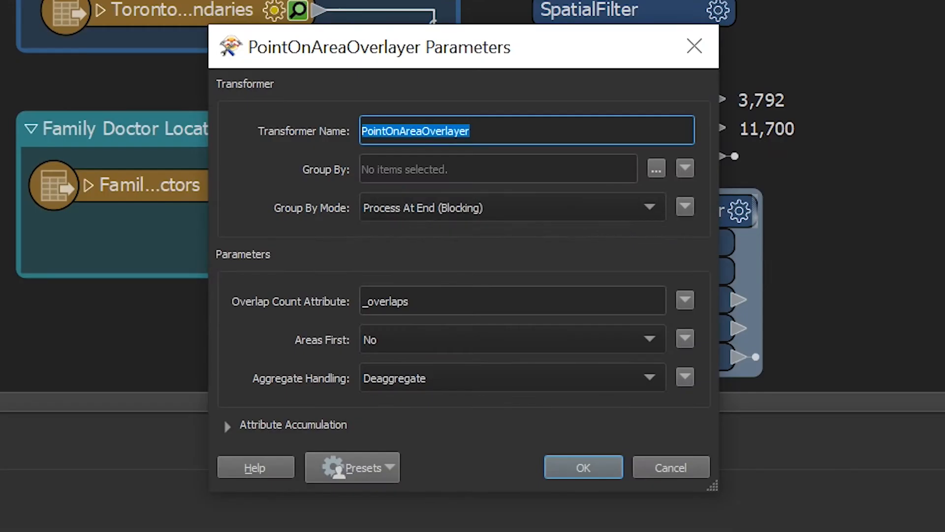
key("Tab")
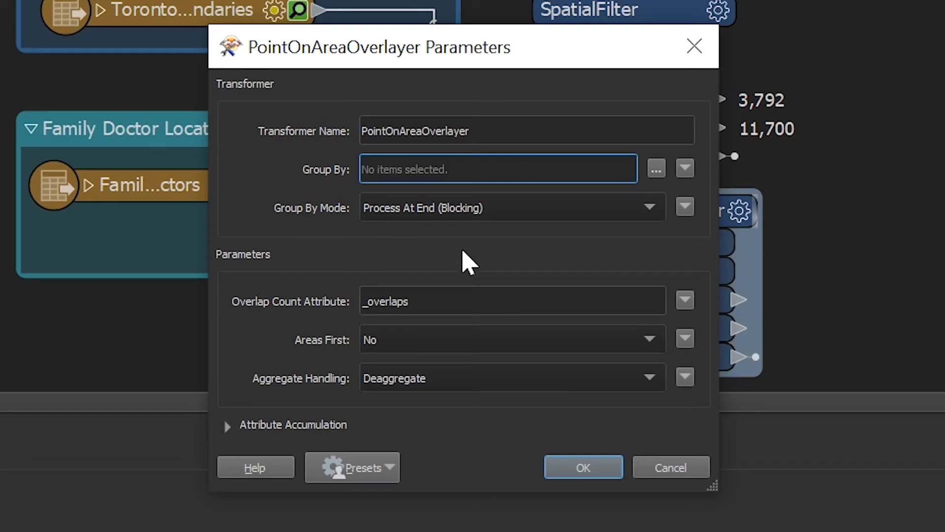
left_click(393, 339)
left_click(393, 340)
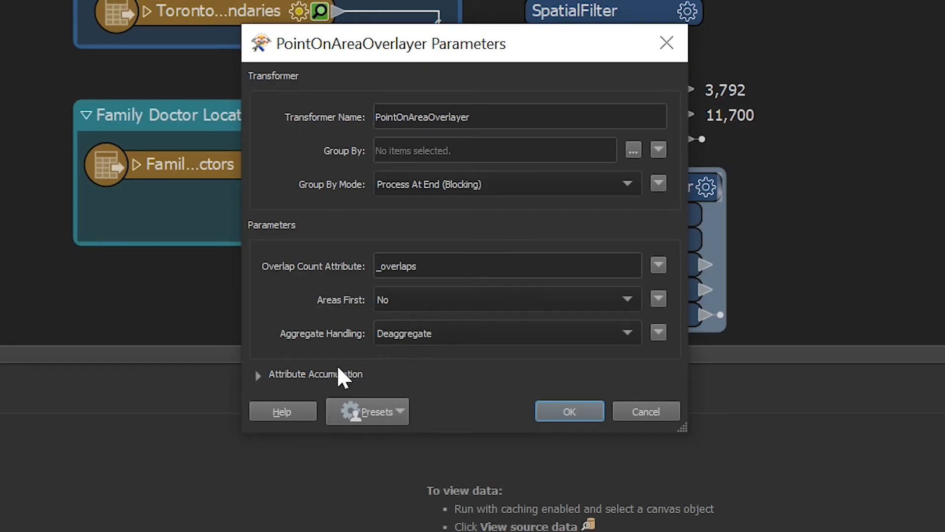
Enable Merge Attributes with Merge Incoming accumulation and Use Original conflict resolution, then accept the parameters and run the PointOnAreaOverlayer
left_click(310, 427)
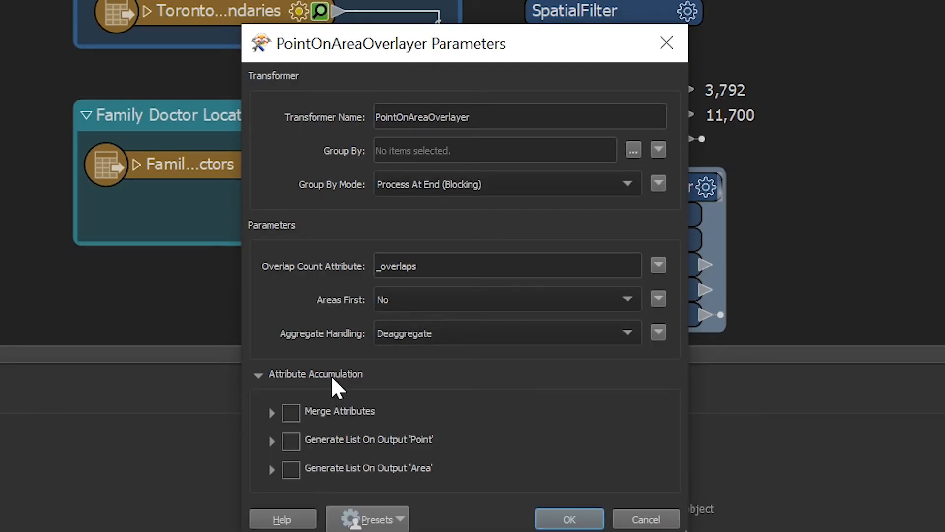
left_click(329, 409)
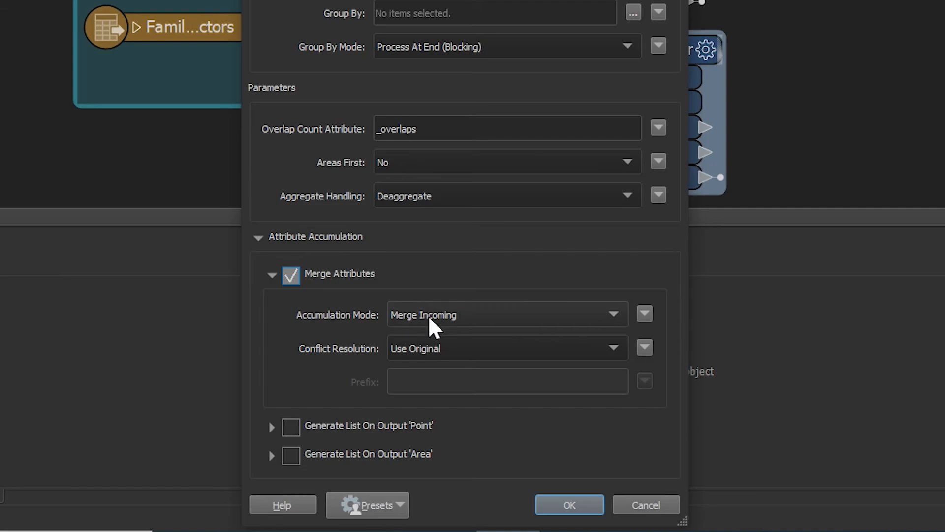
left_click(570, 505)
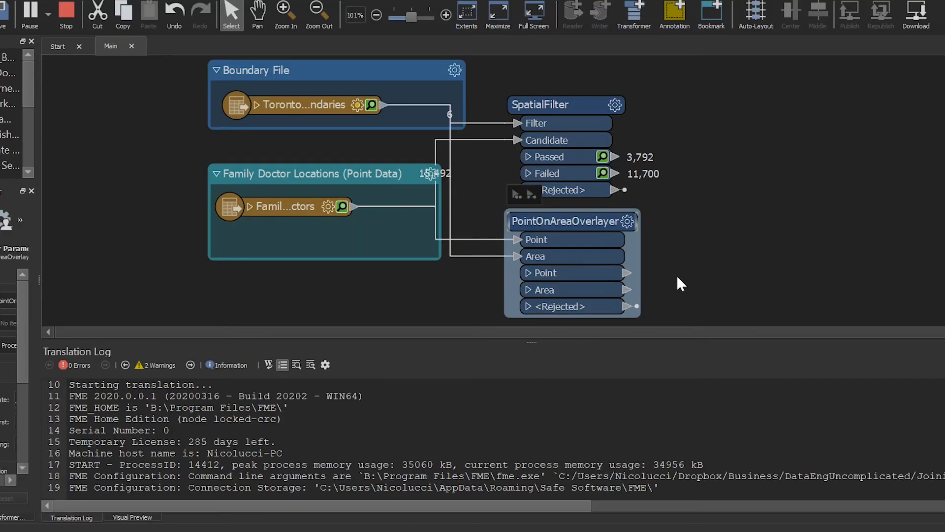
Inspect the PointOnAreaOverlayer's Point output, sorting the preview table by _overlaps to compare overlap values with Admin_Districts
left_click(614, 273)
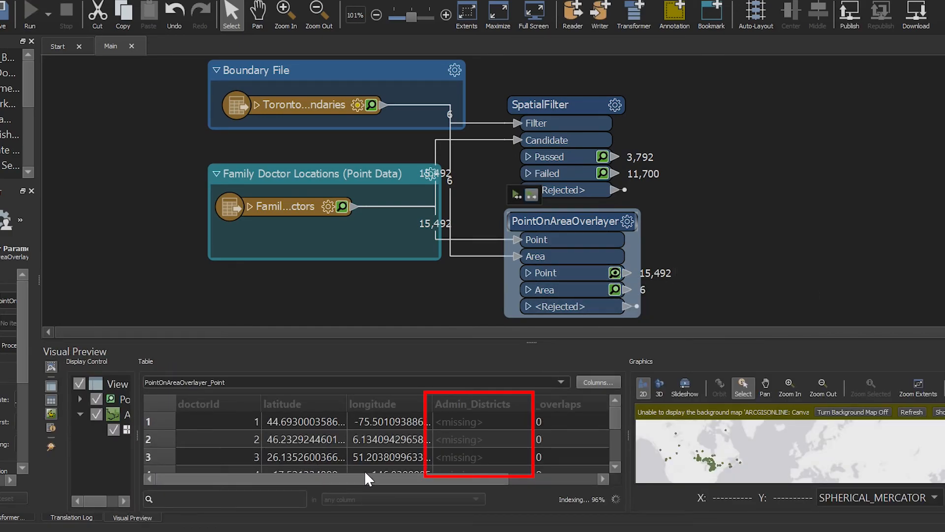
left_click(555, 401)
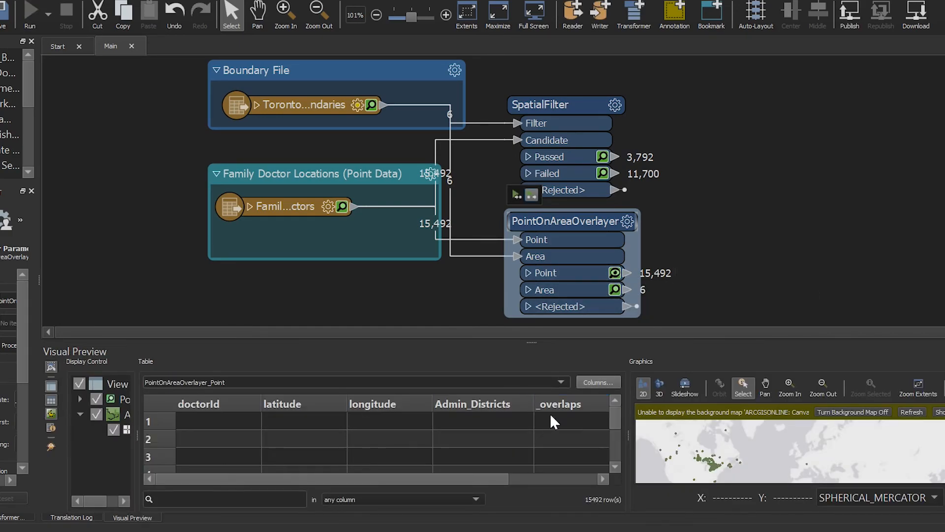
left_click(551, 407)
scroll(547, 426, "down", 8)
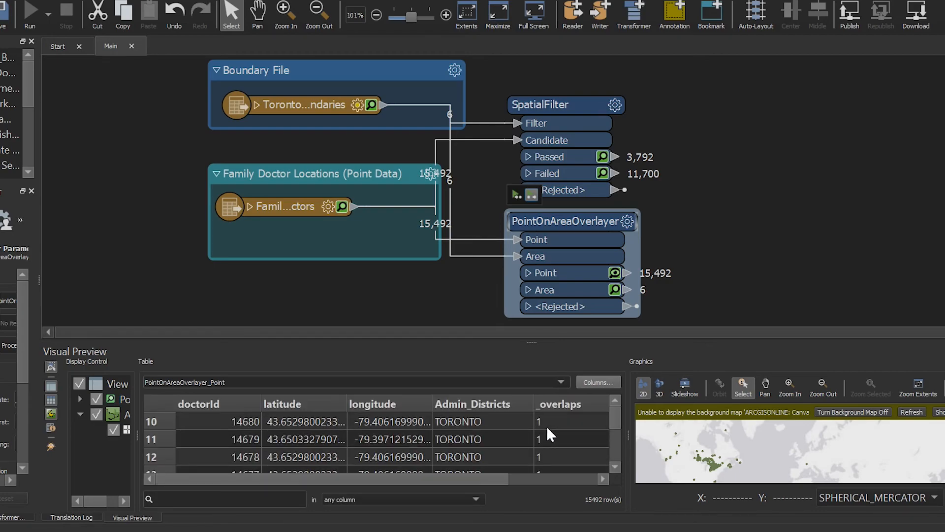
scroll(480, 416, "down", 17)
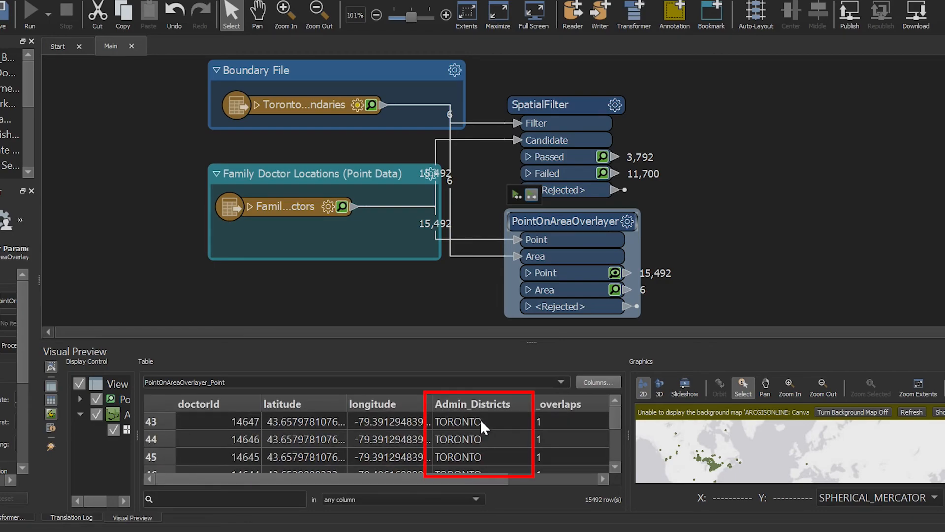
scroll(576, 406, "down", 1)
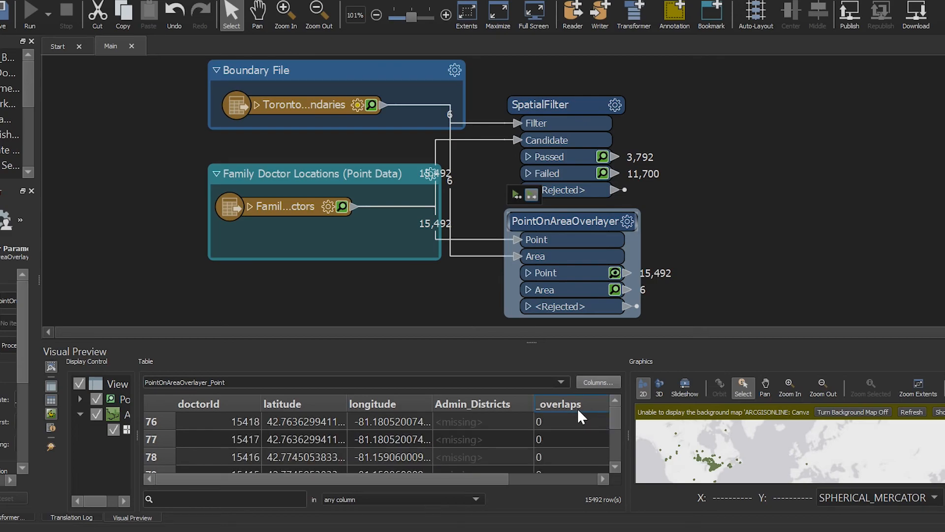
scroll(555, 422, "down", 1)
scroll(552, 425, "down", 2)
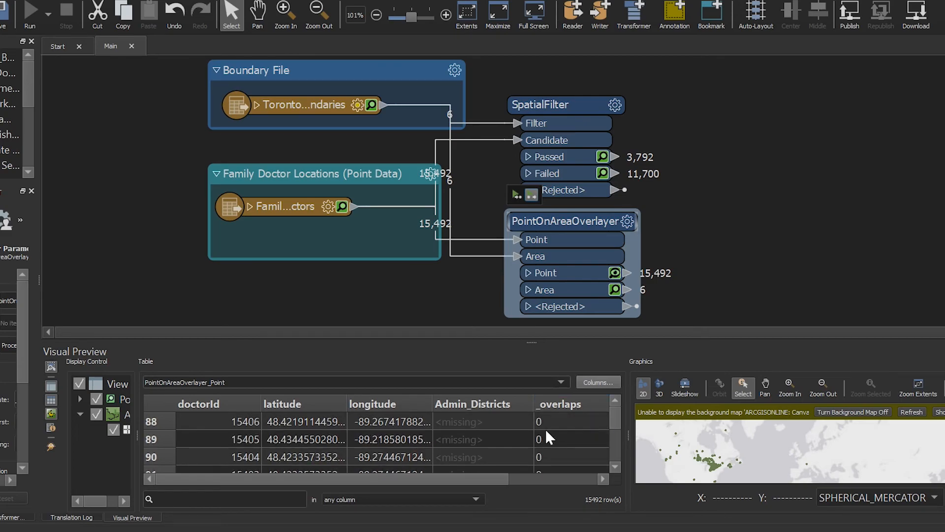
Enlarge the preview table to examine more of the joined point records, then restore the pane's size and clear the selection
left_click_drag(469, 340, 460, 121)
scroll(503, 321, "down", 5)
scroll(504, 321, "down", 7)
scroll(503, 321, "up", 6)
left_click_drag(503, 120, 512, 340)
left_click(432, 306)
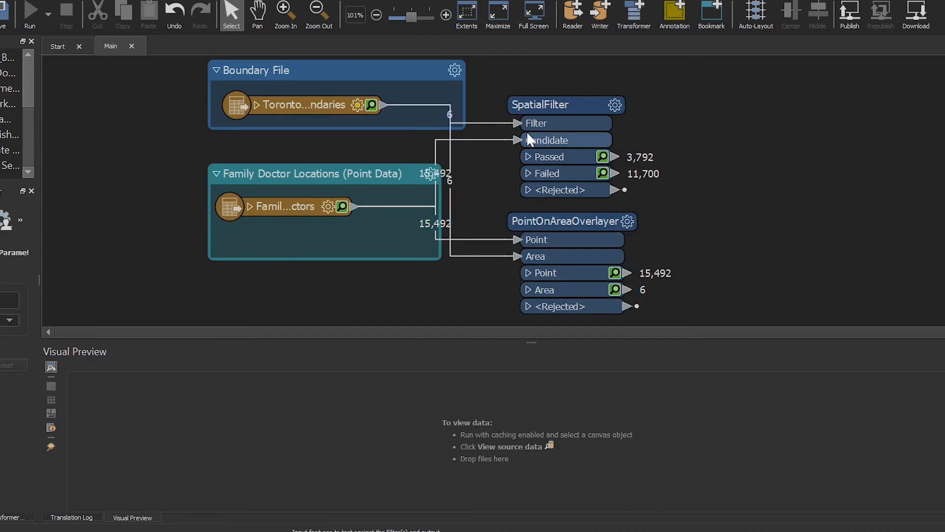
Review the SpatialFilter and the PointOnAreaOverlayer in turn, checking the overlay's Area output, and clear the selection
left_click(531, 100)
left_click(570, 221)
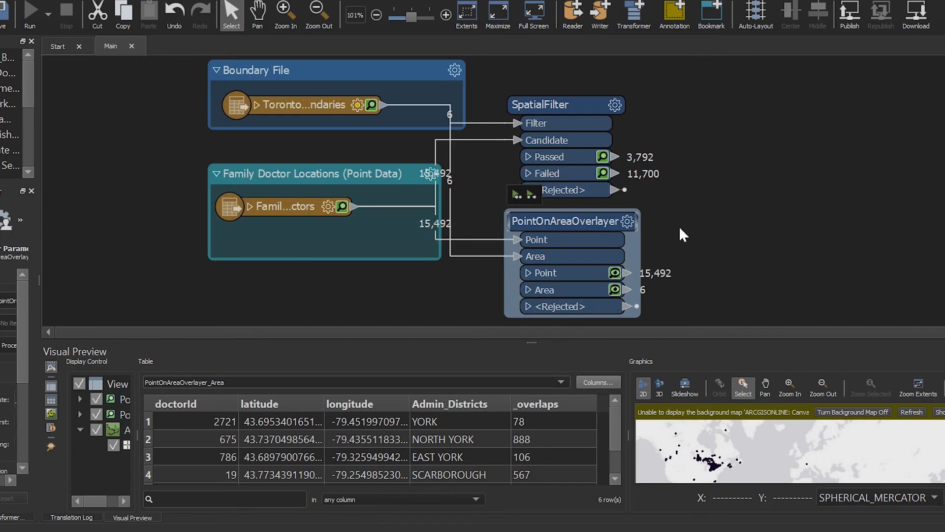
left_click(703, 208)
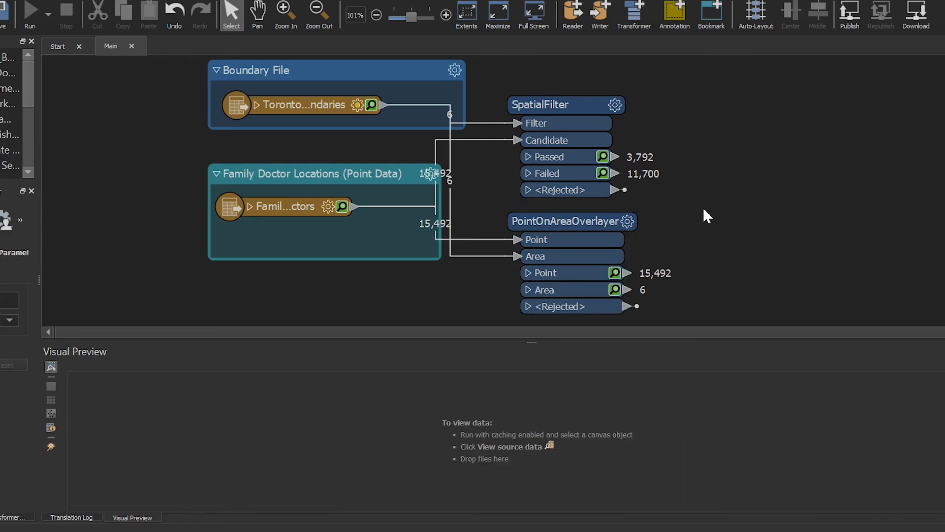